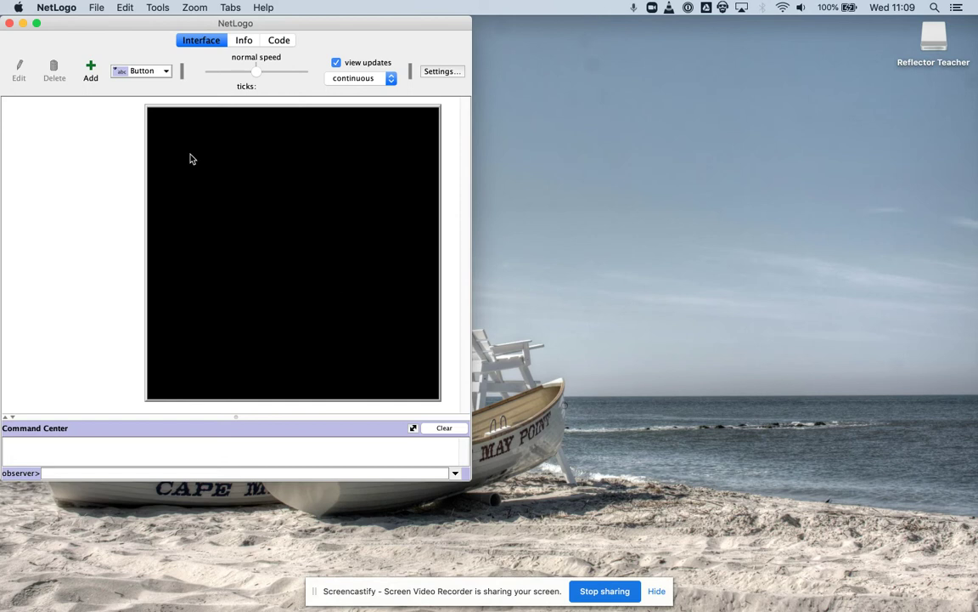
Load the Enzyme Kinetics sample model from the Models Library by searching 'enz'
click(57, 9)
click(95, 7)
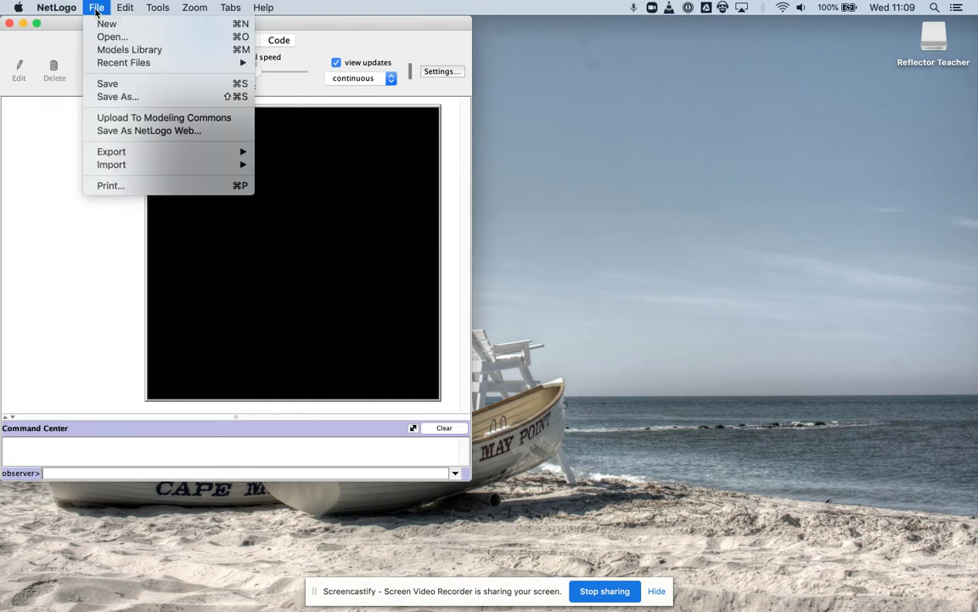
click(106, 53)
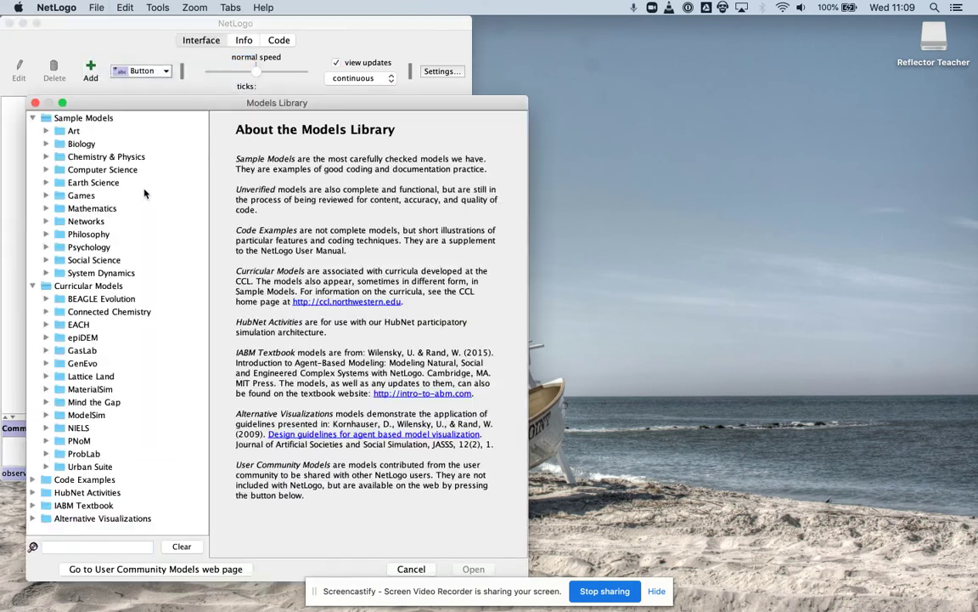
text(enzy)
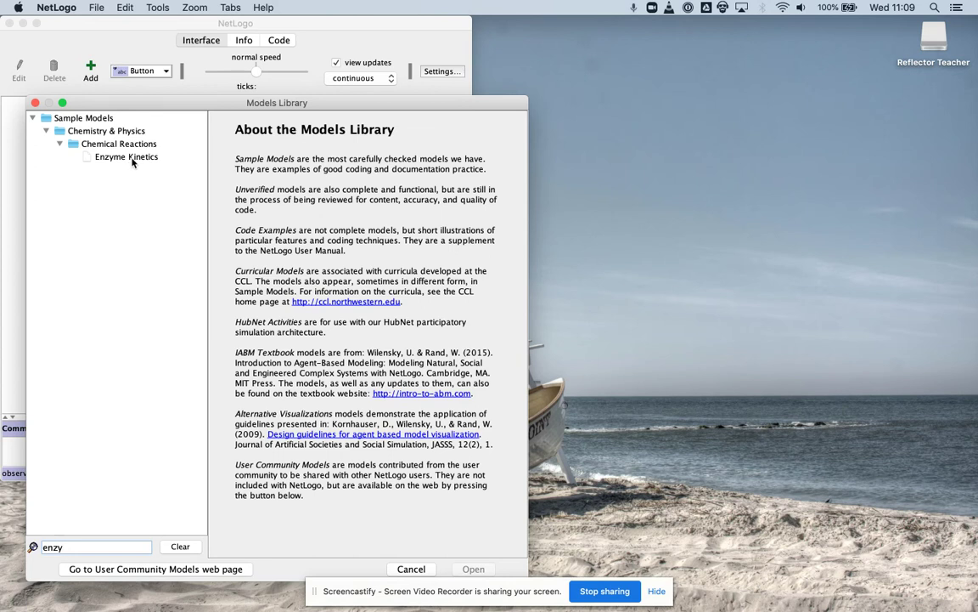
click(127, 157)
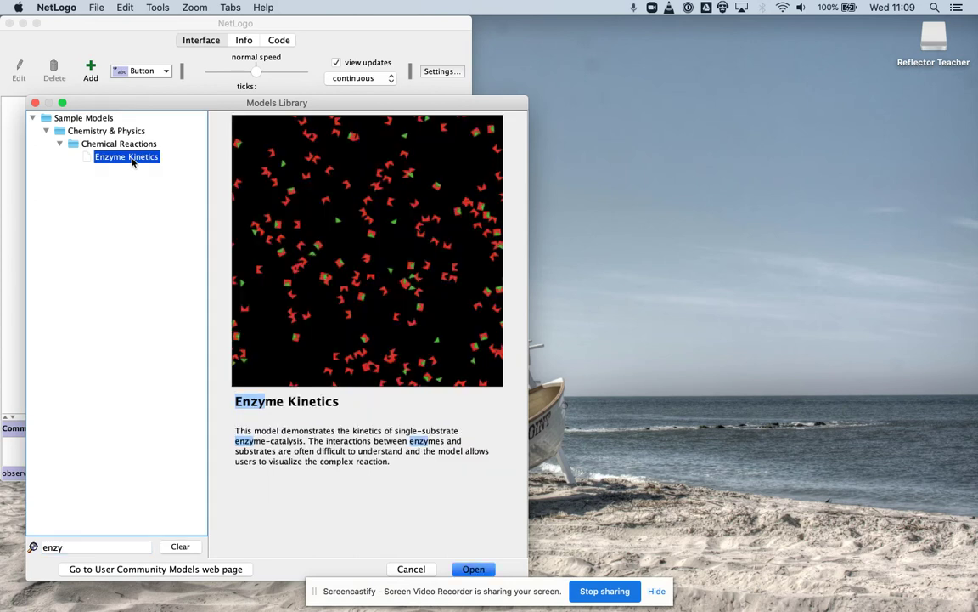
double_click(132, 160)
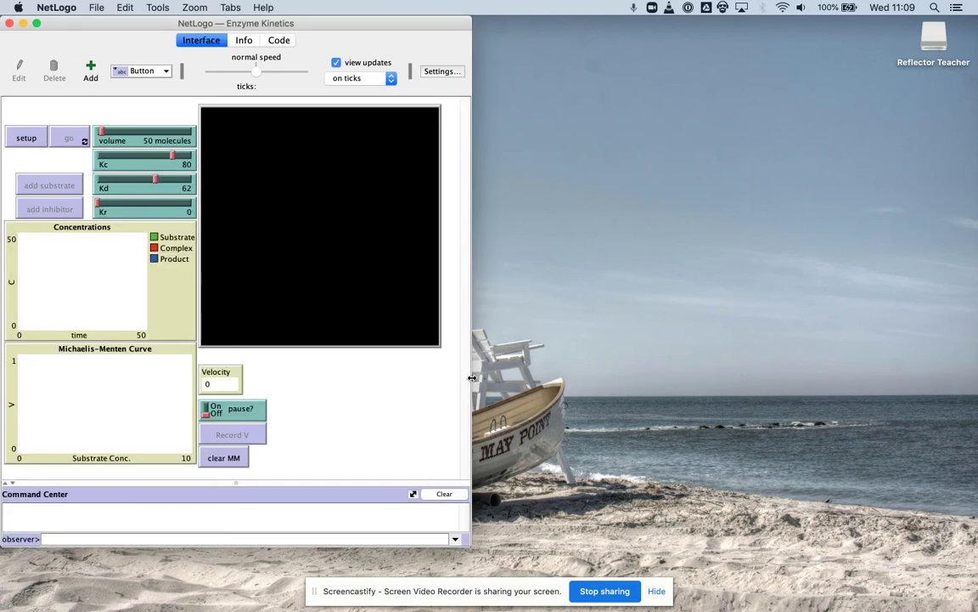
Widen the window and set up the model with volume 0 and Kr 10, showing enzymes only
drag(472, 379, 621, 386)
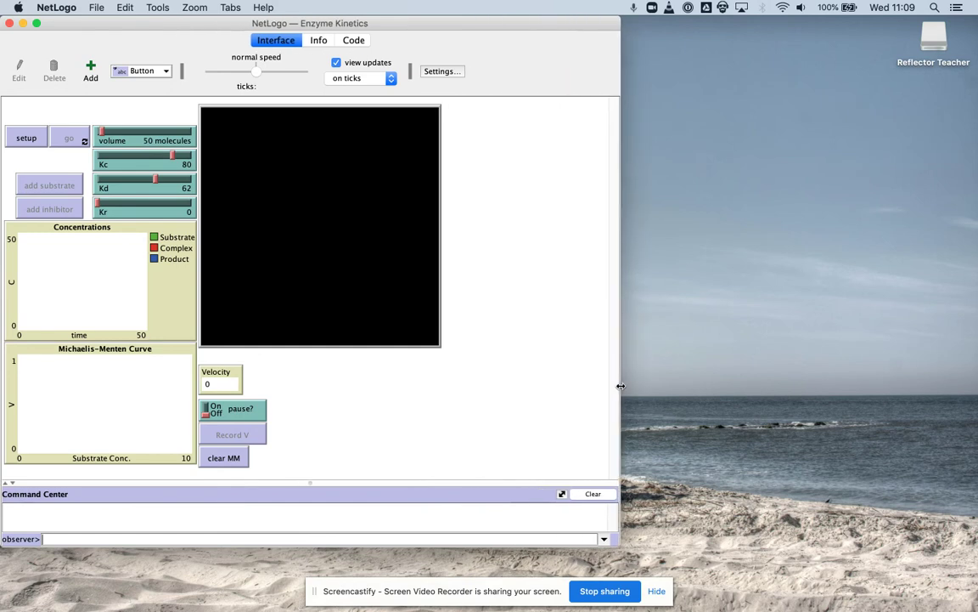
click(37, 144)
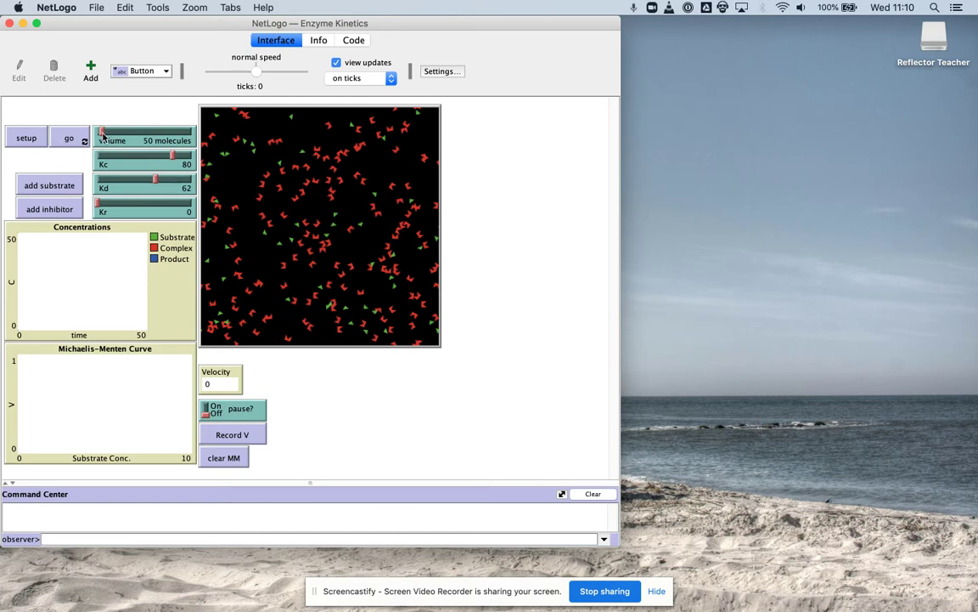
drag(103, 131, 56, 142)
drag(98, 203, 106, 206)
click(32, 138)
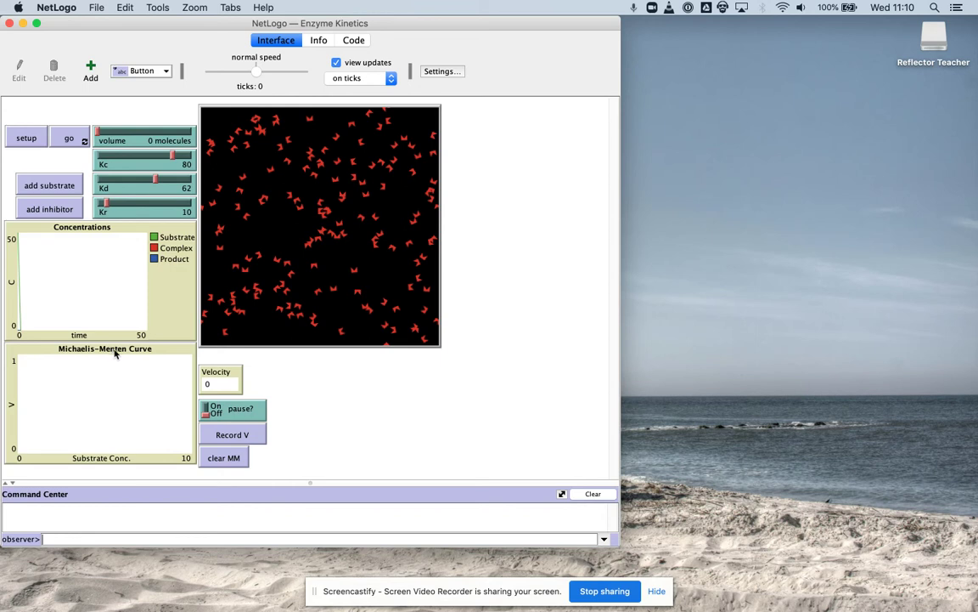
Turn on the pause? switch and run the enzyme-only model to 30 ticks
click(206, 412)
click(71, 141)
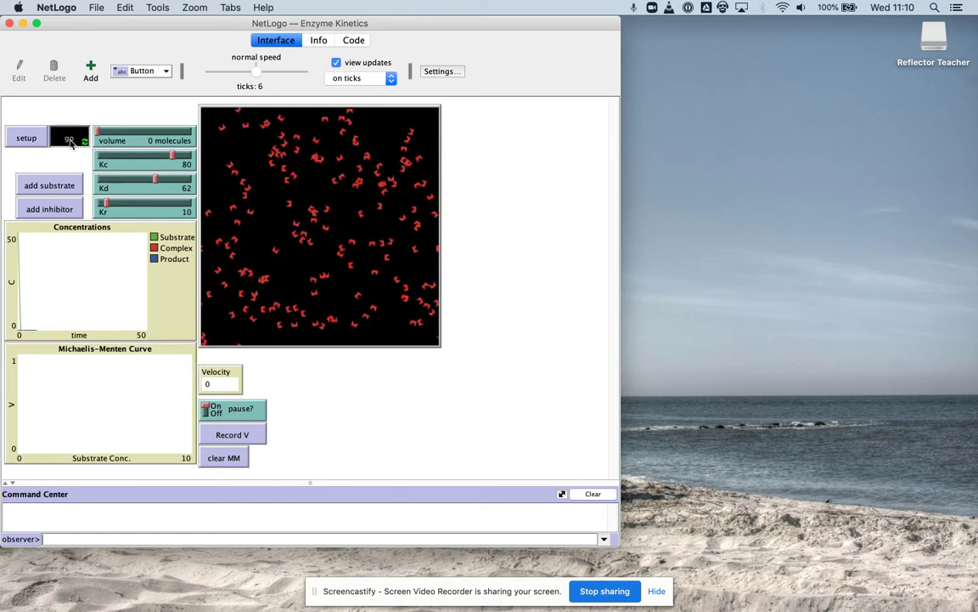
click(70, 140)
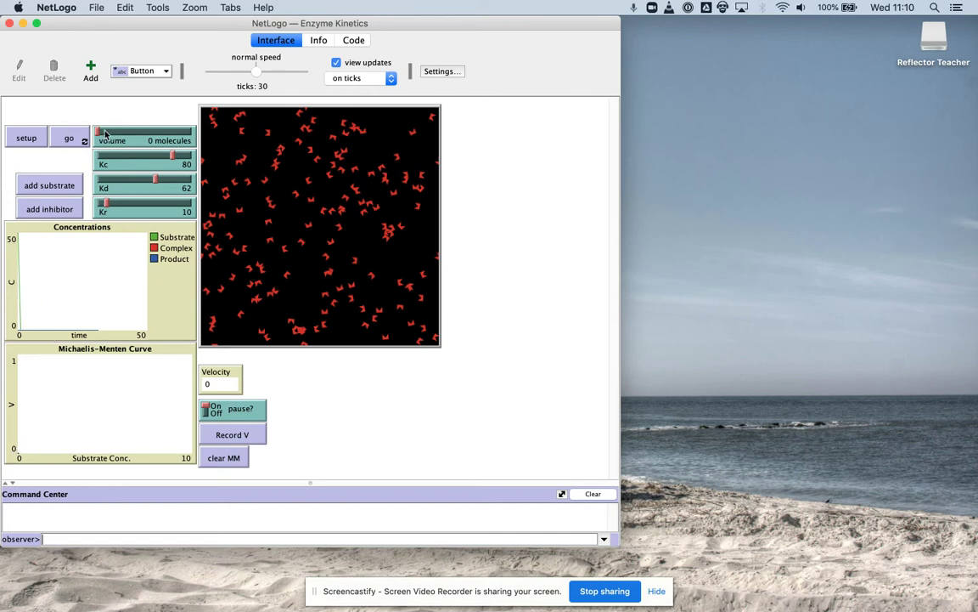
Set the substrate volume to 100 molecules and set up the model again
click(102, 133)
click(103, 134)
mouse_move(103, 133)
mouse_down()
mouse_move(238, 117)
mouse_move(143, 131)
mouse_move(97, 116)
mouse_move(105, 125)
mouse_up()
click(42, 136)
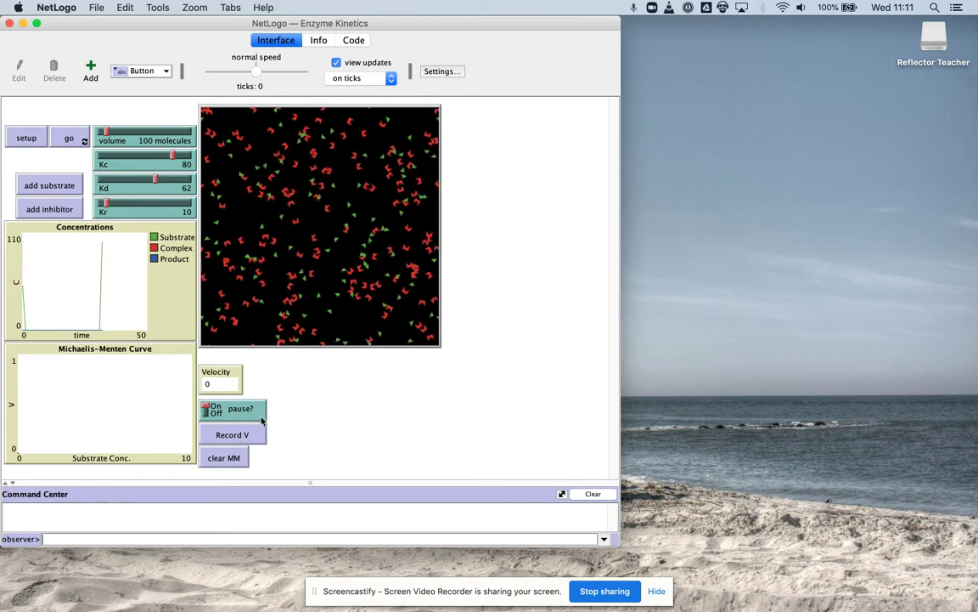
Run the model and record velocity points at 100 and 200 substrate molecules
click(64, 139)
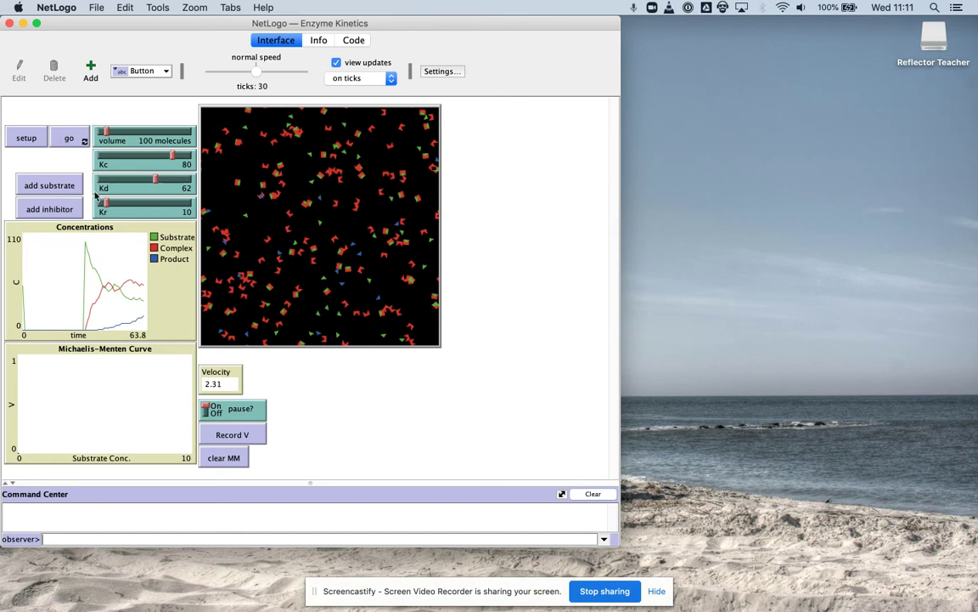
click(242, 437)
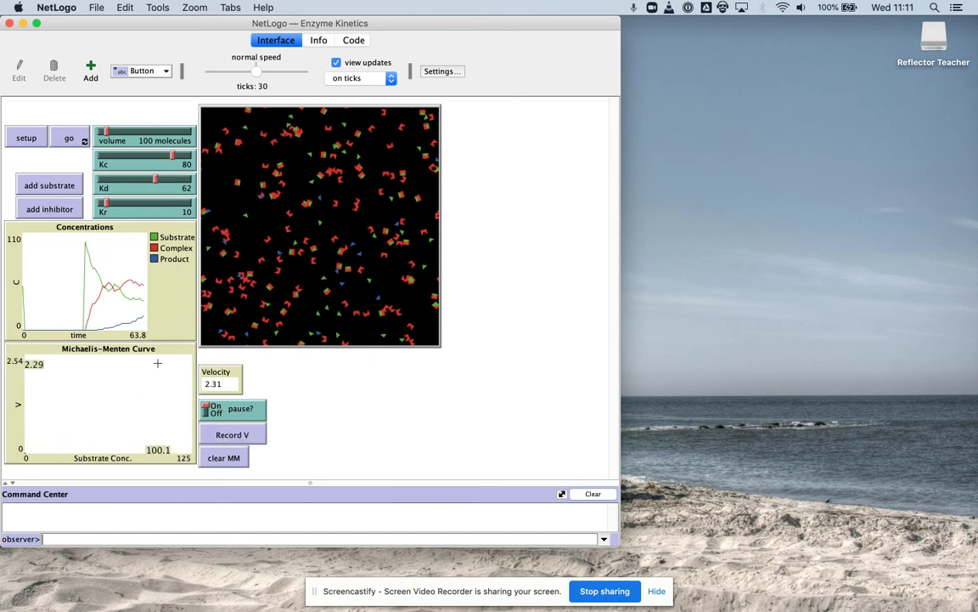
drag(105, 136, 116, 135)
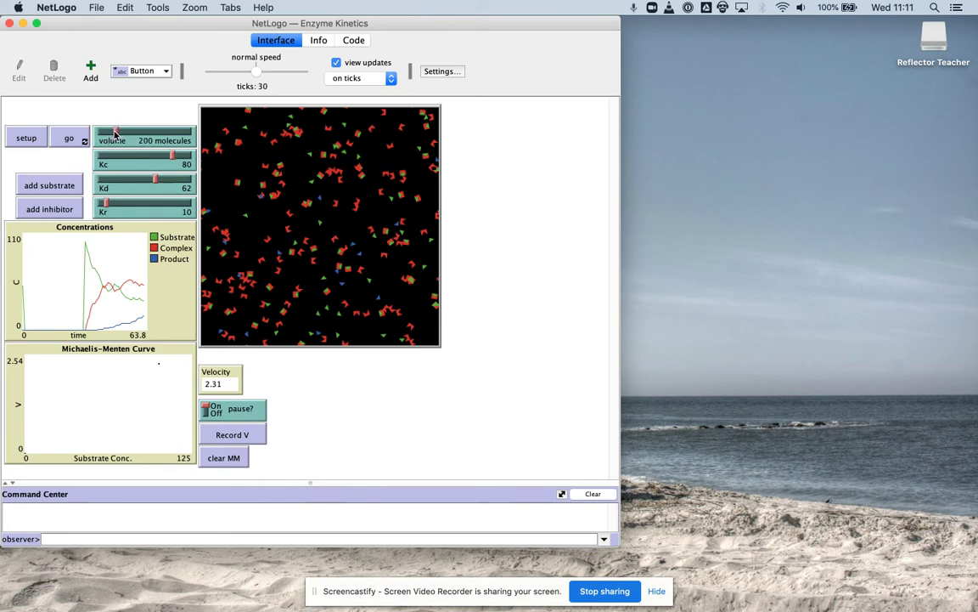
click(15, 137)
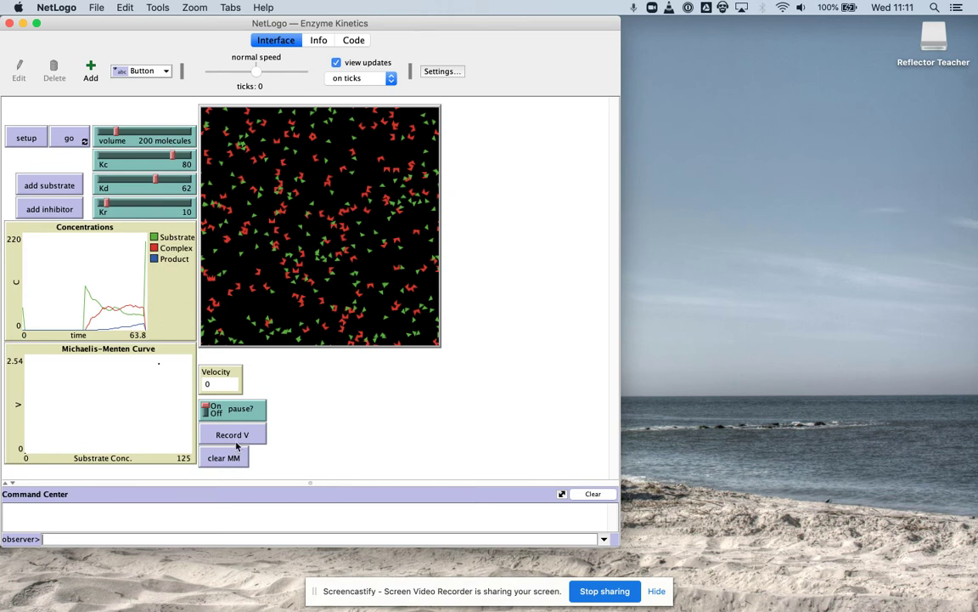
click(64, 136)
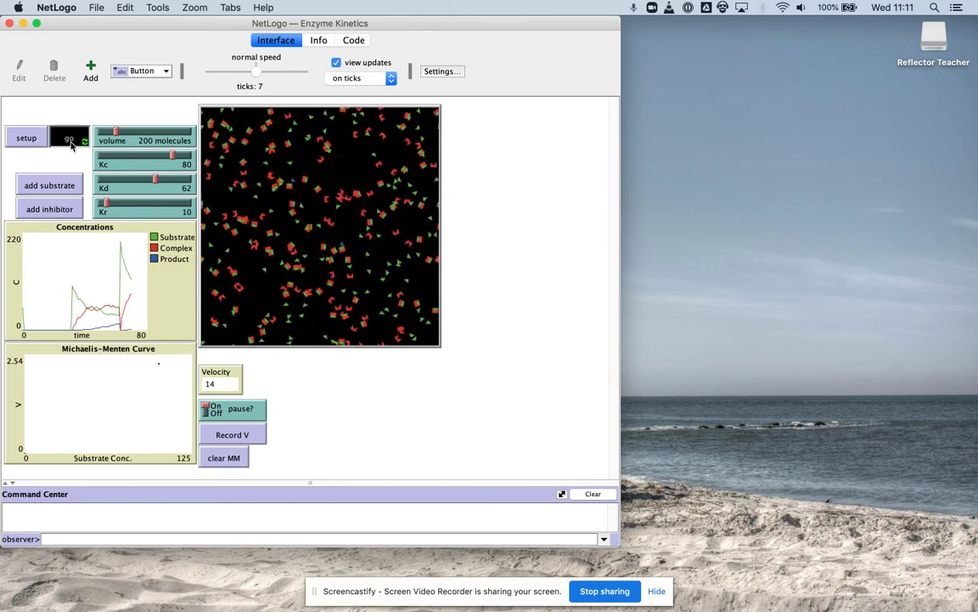
click(226, 434)
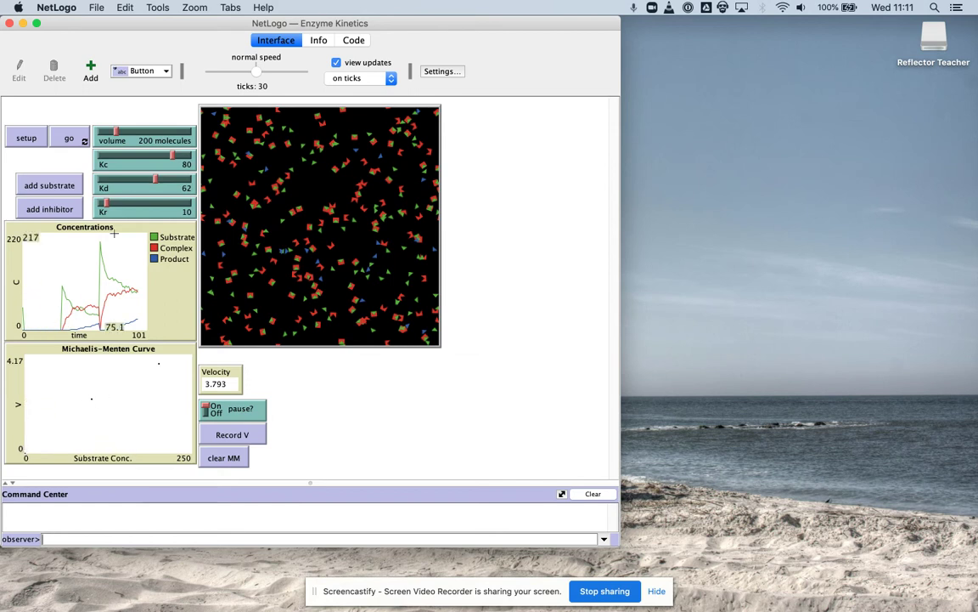
Run and record the velocity at 300 molecules, then set volume to 700
drag(122, 138, 131, 138)
click(27, 137)
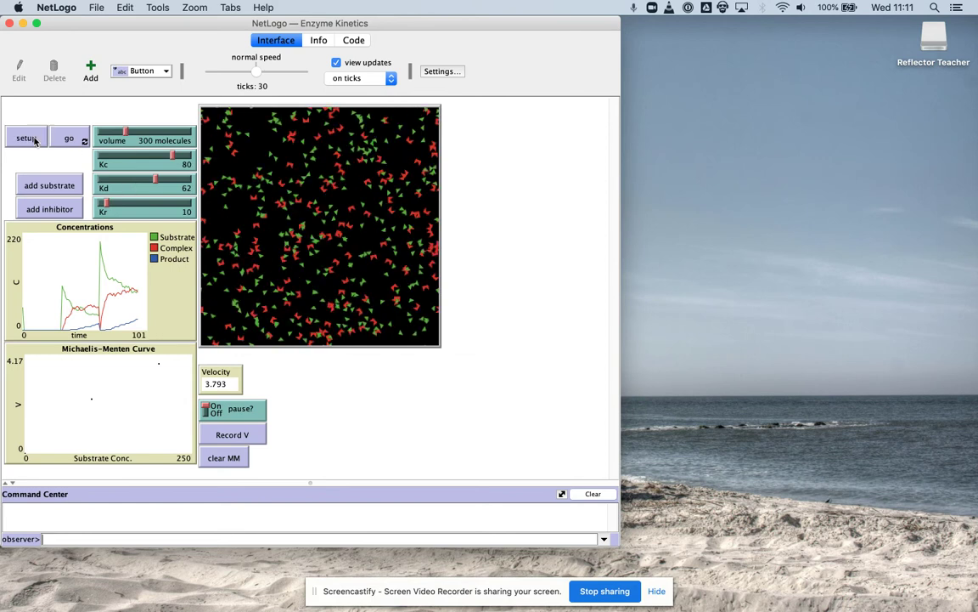
click(69, 138)
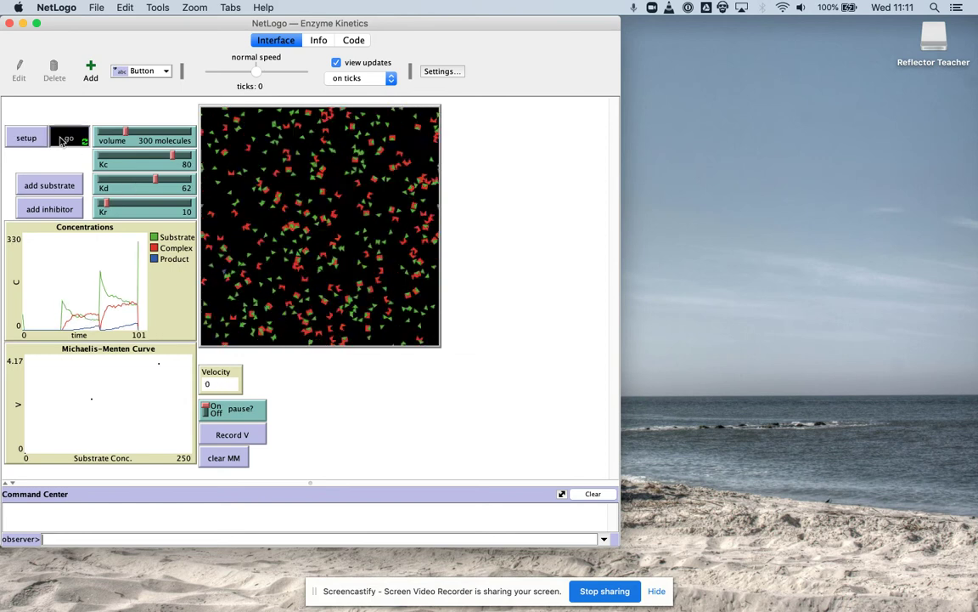
click(221, 432)
drag(124, 132, 163, 131)
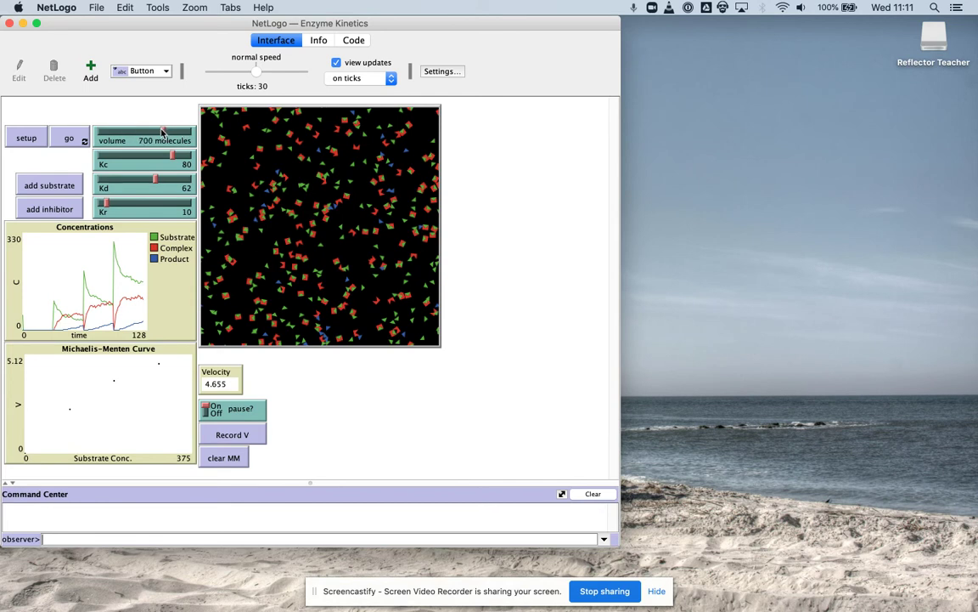
Run the model at 700 molecules and record its velocity point, 5.621
click(32, 135)
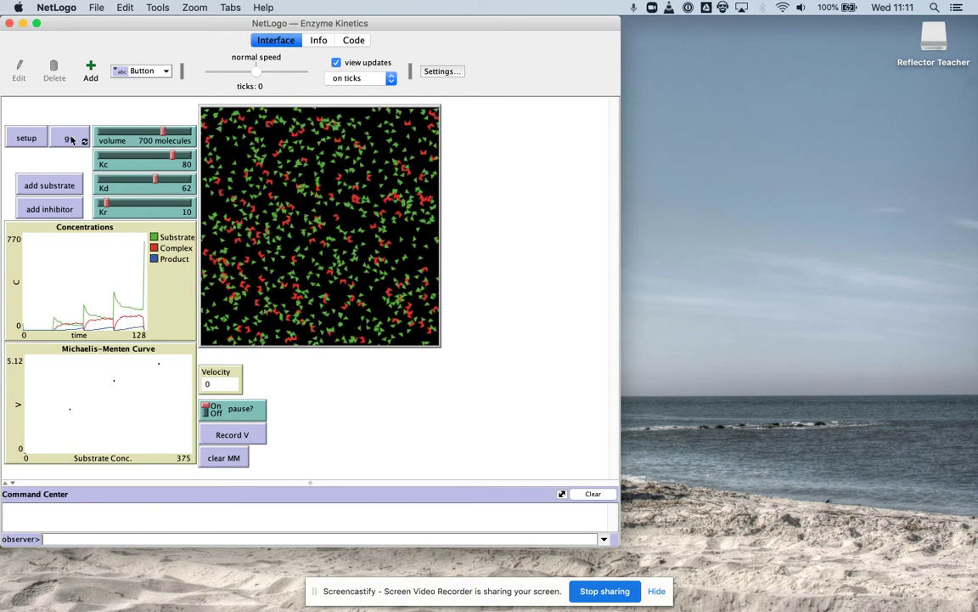
click(71, 140)
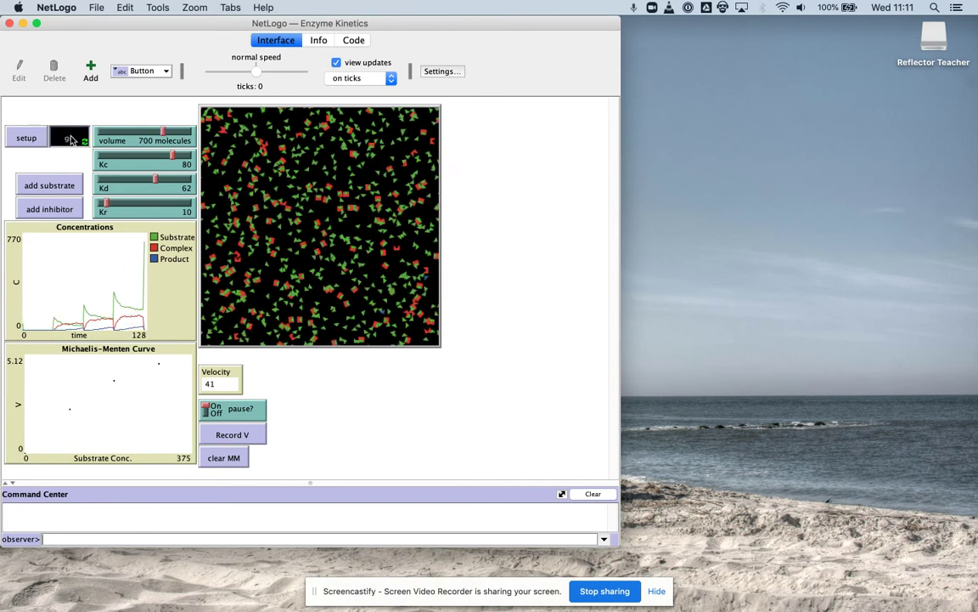
click(227, 436)
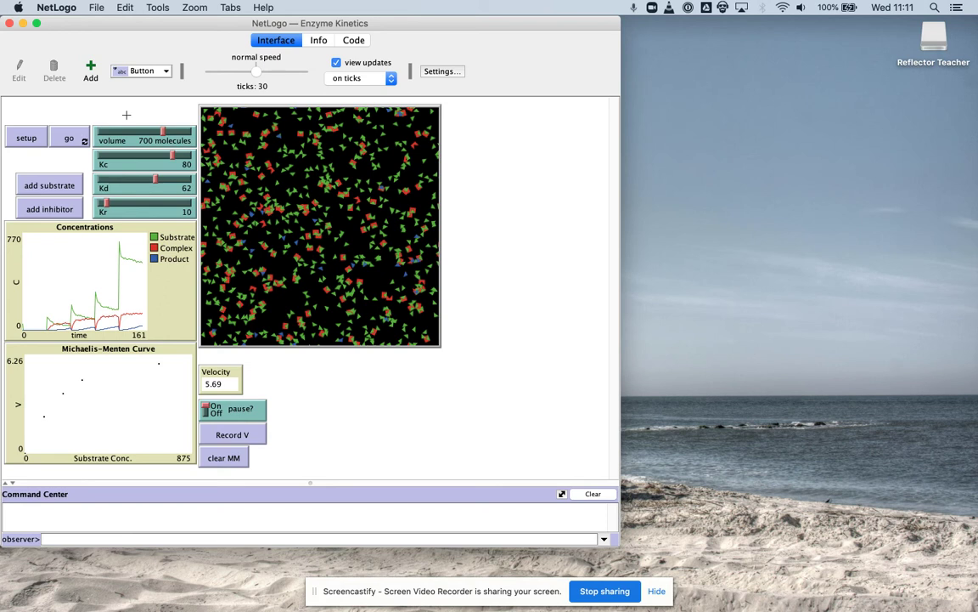
Rerun the 700-molecule model to 30 ticks and record a second velocity point, 5.828
click(39, 137)
click(58, 139)
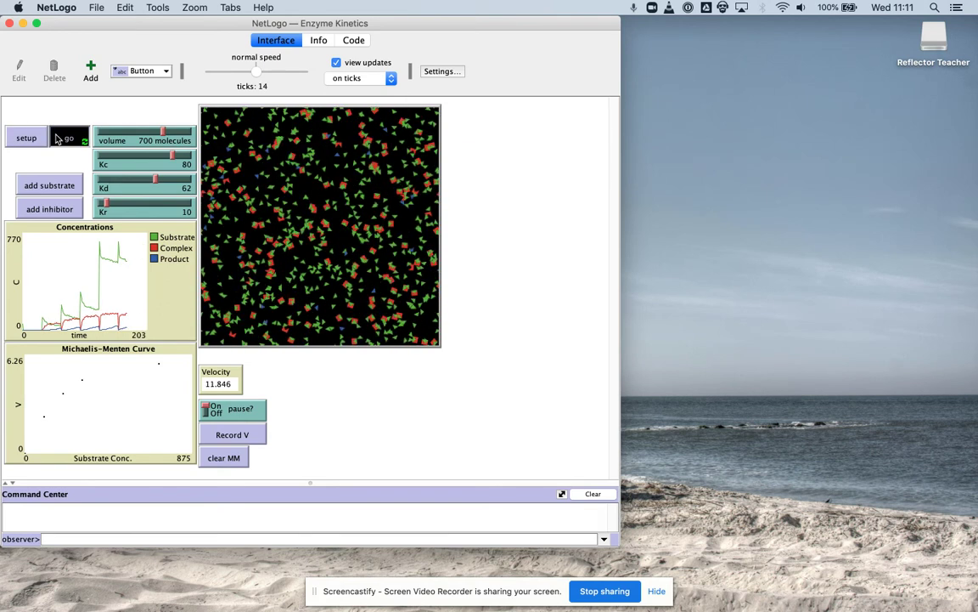
click(58, 138)
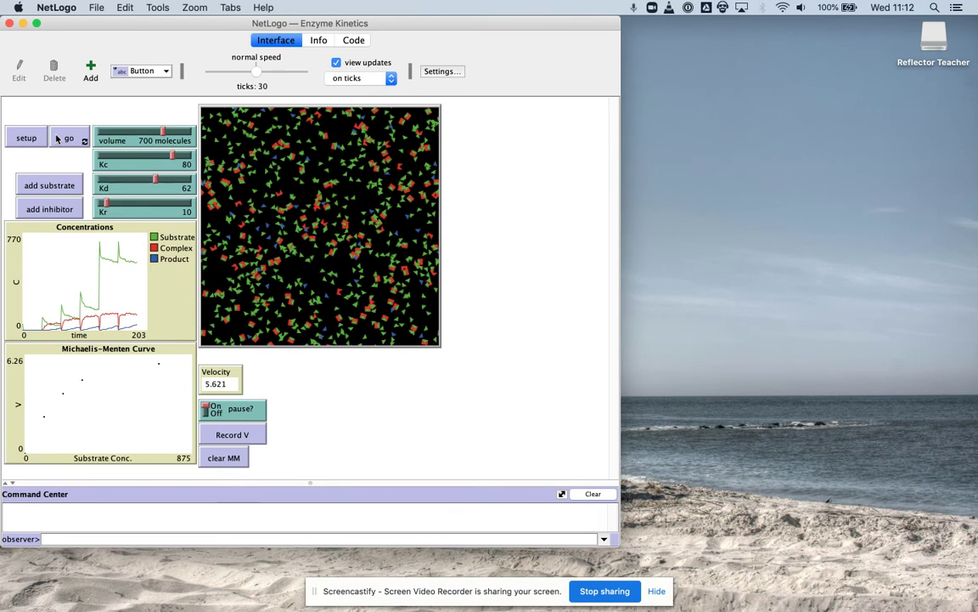
click(34, 138)
click(59, 137)
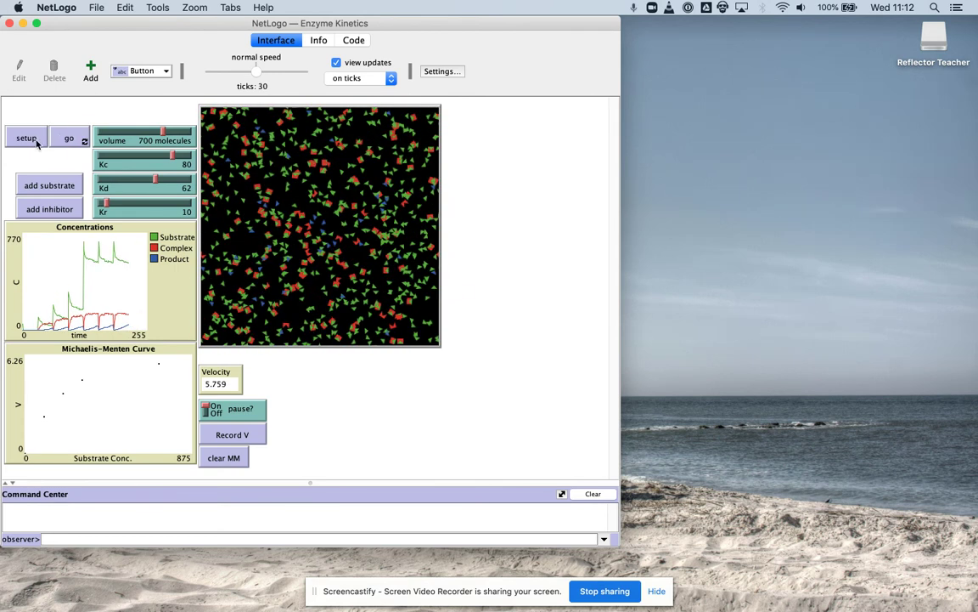
click(34, 140)
click(68, 140)
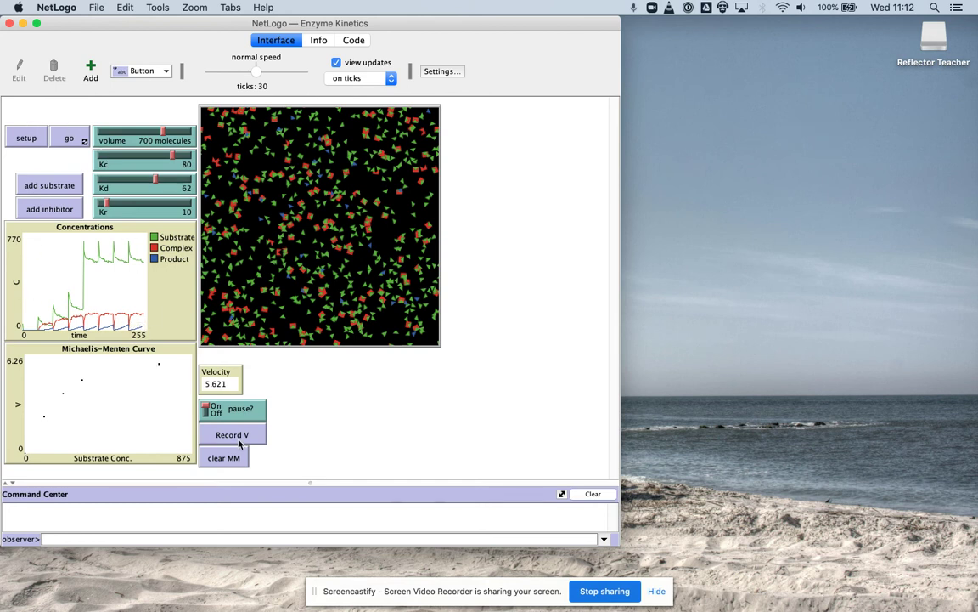
click(41, 138)
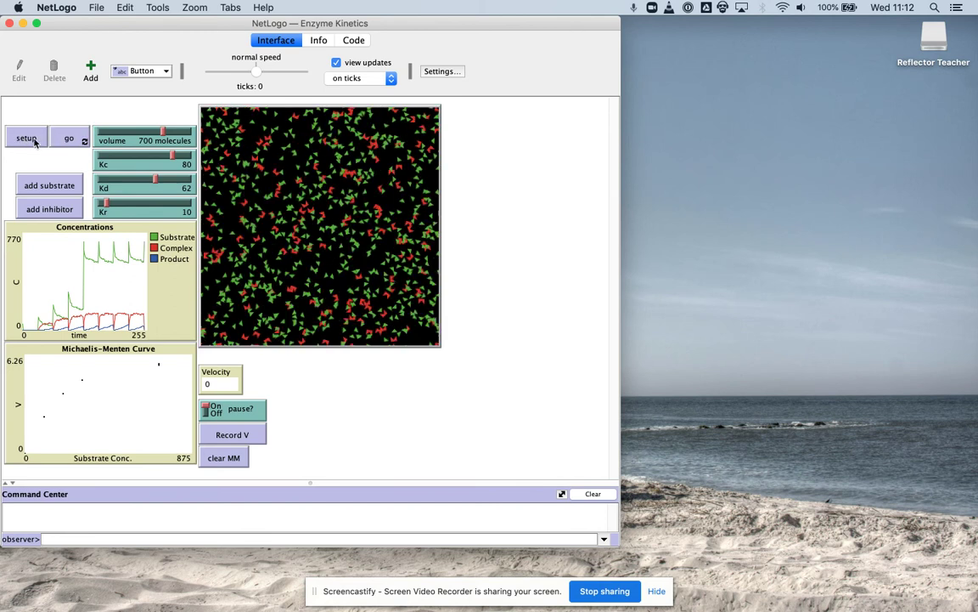
click(66, 139)
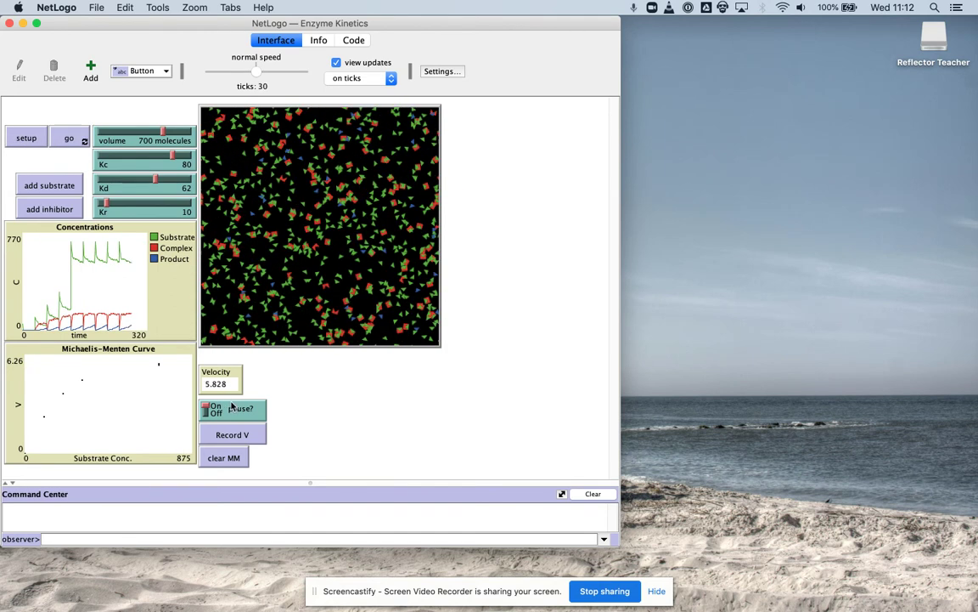
click(236, 437)
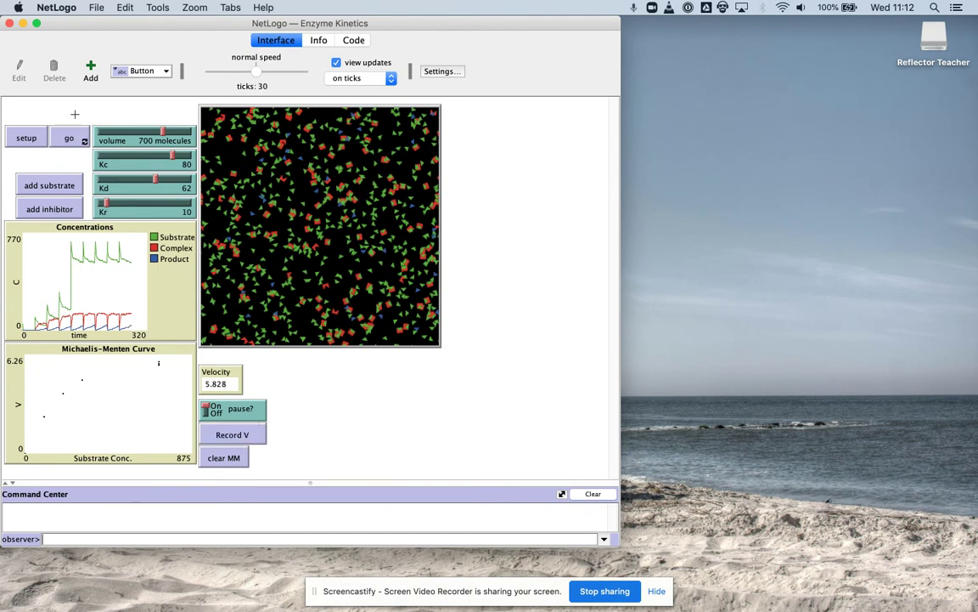
Export the Michaelis-Menten Curve plot to the Desktop as Enzyme Kinetics plot.csv
click(92, 8)
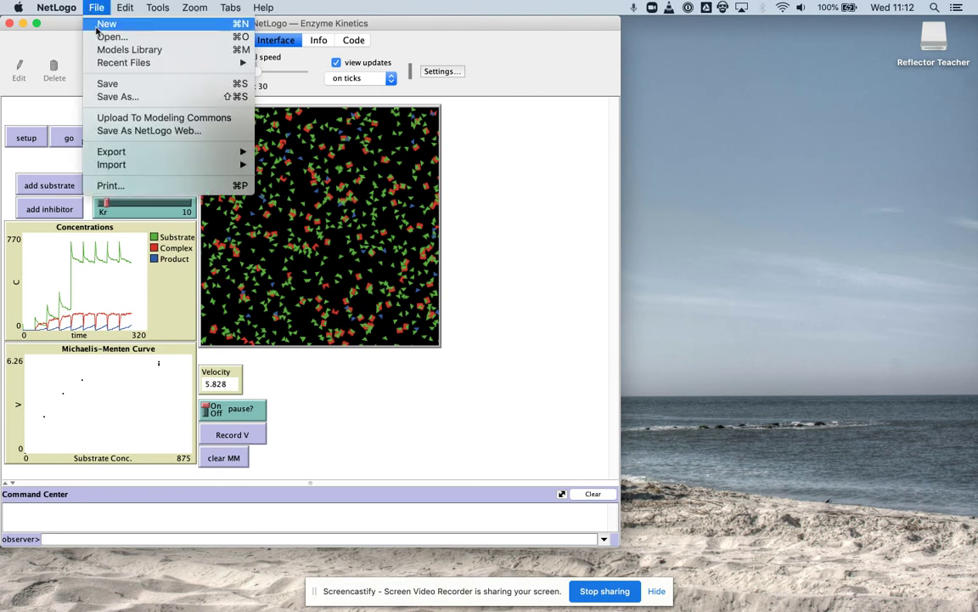
mouse_move(143, 153)
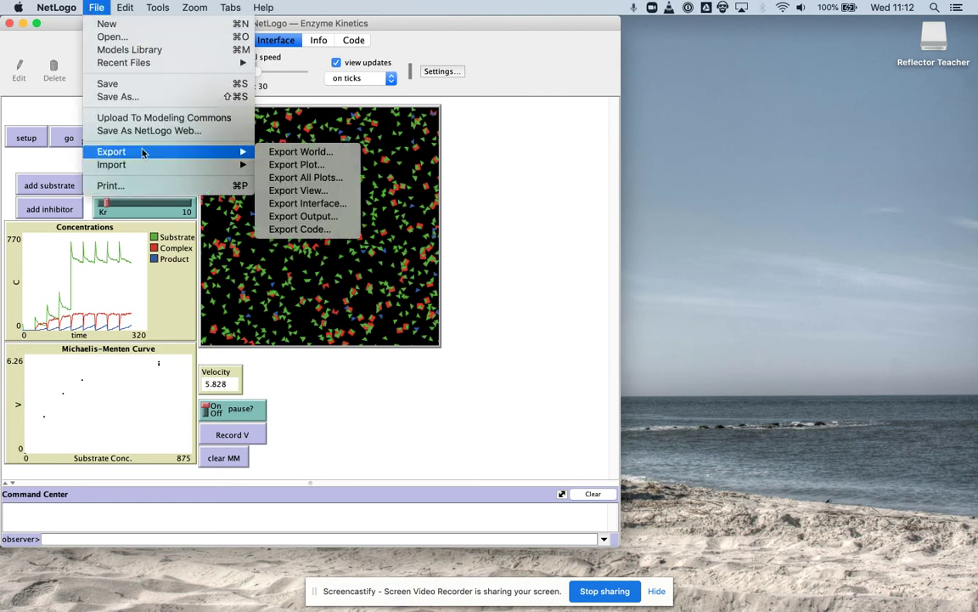
click(289, 165)
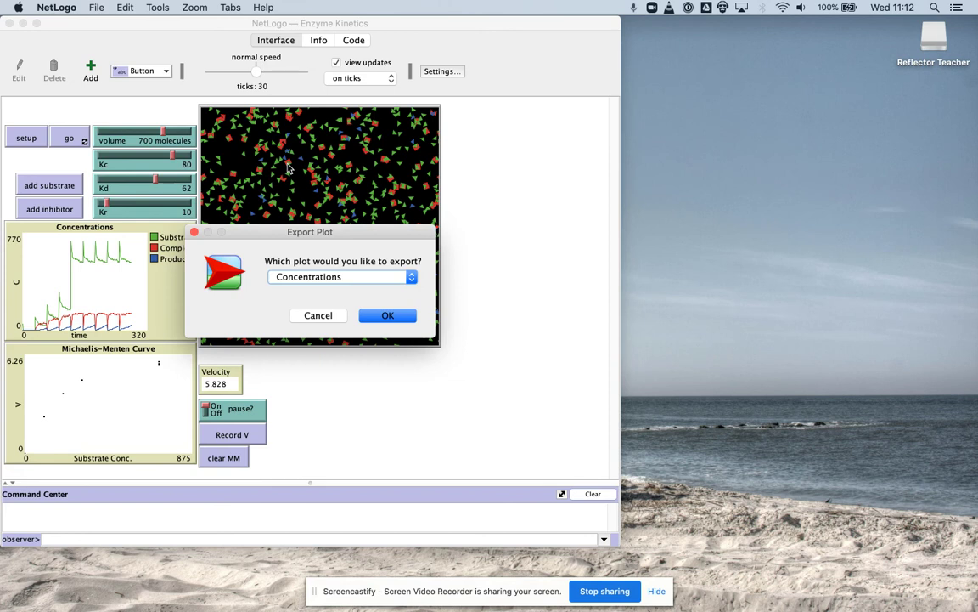
click(328, 278)
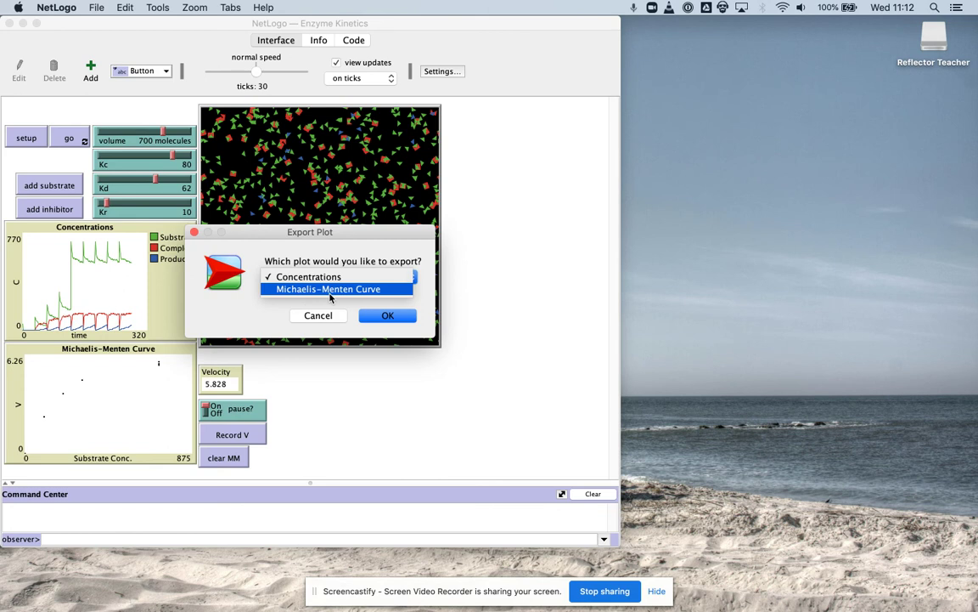
click(330, 290)
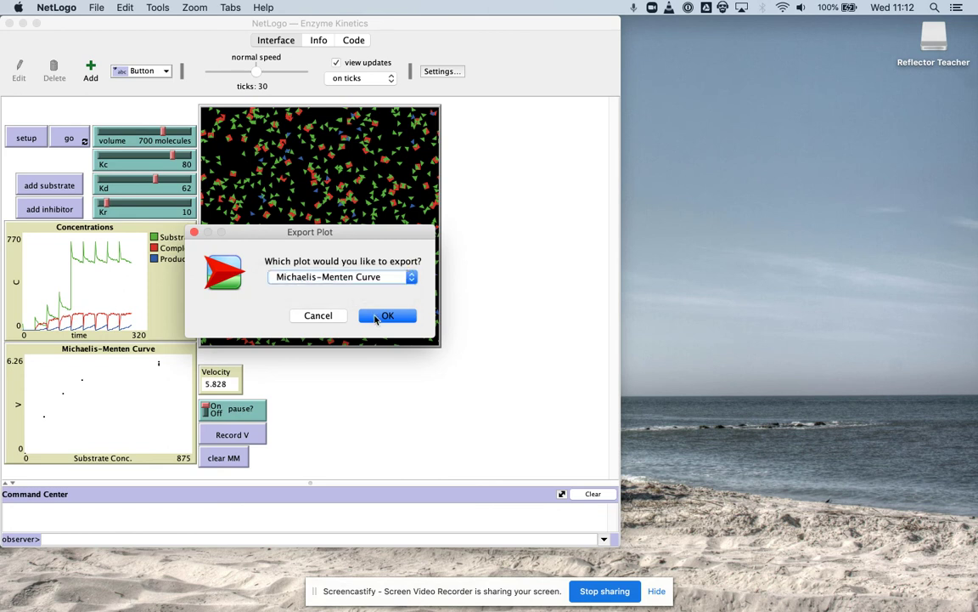
click(378, 317)
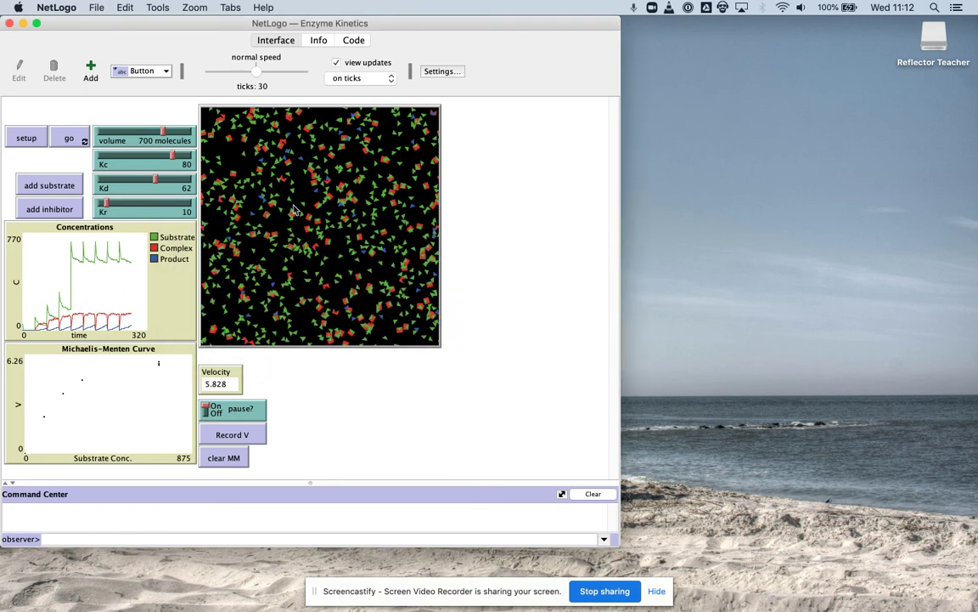
click(249, 225)
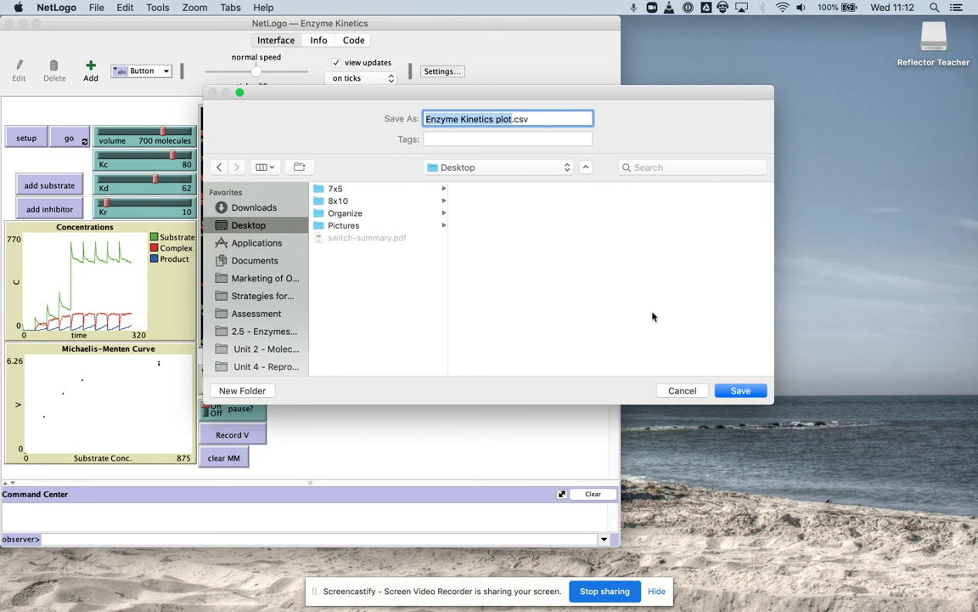
click(739, 390)
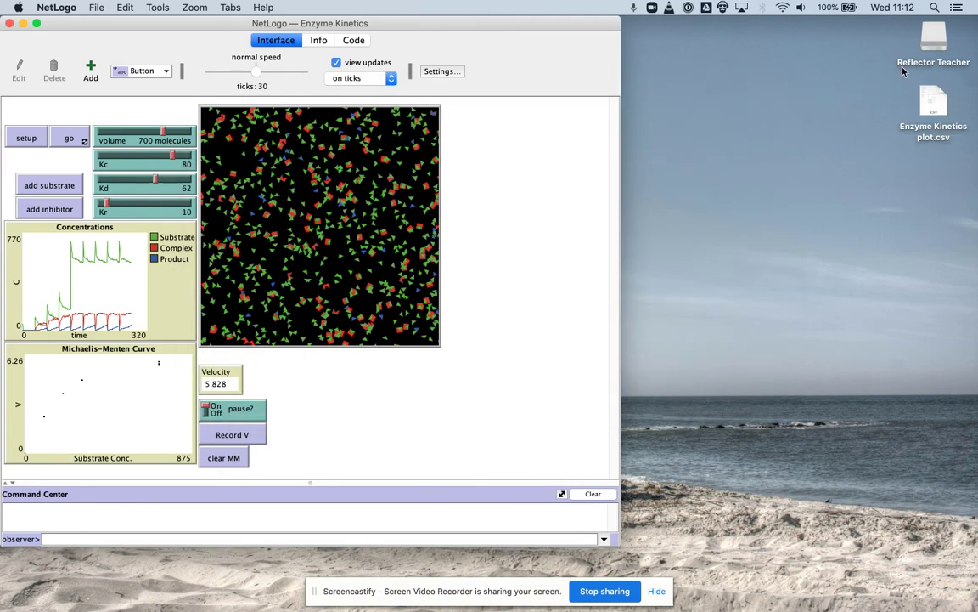
Open Enzyme Kinetics plot.csv from the Desktop in Microsoft Excel
click(935, 99)
right_click(935, 99)
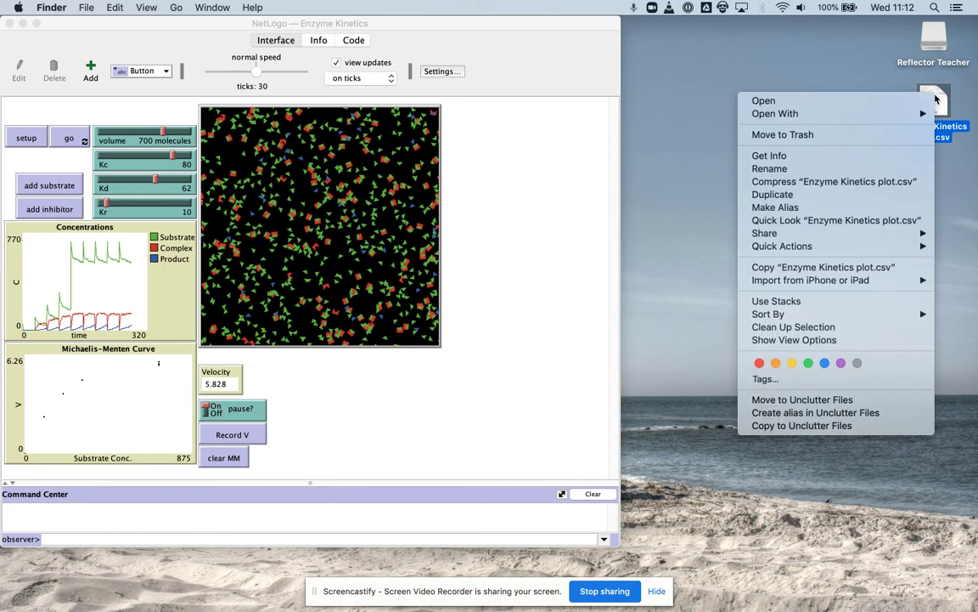
mouse_move(805, 113)
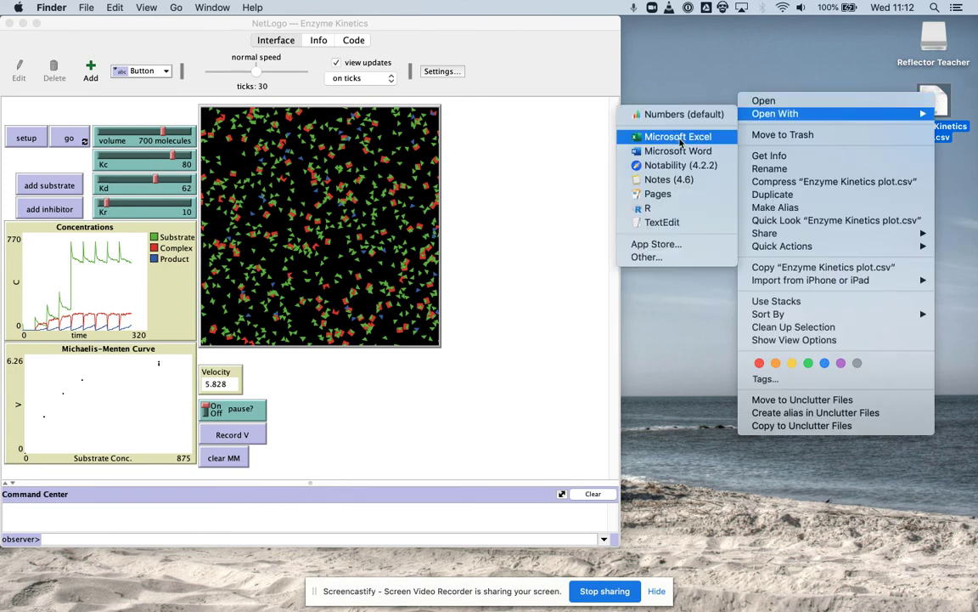
click(680, 139)
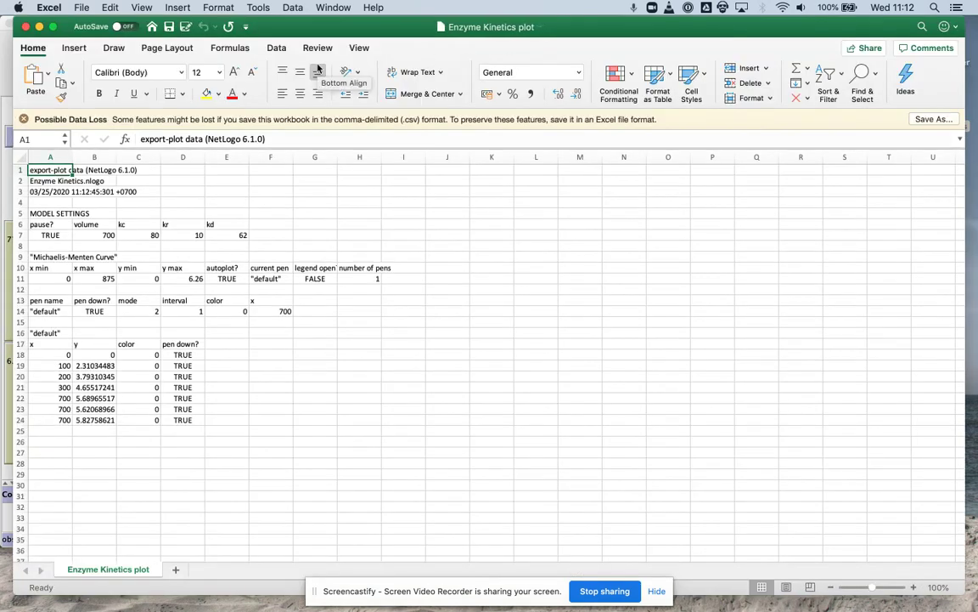
Narrow Excel to sit beside NetLogo and select, then clear, the recorded x–y rows
drag(17, 53, 608, 53)
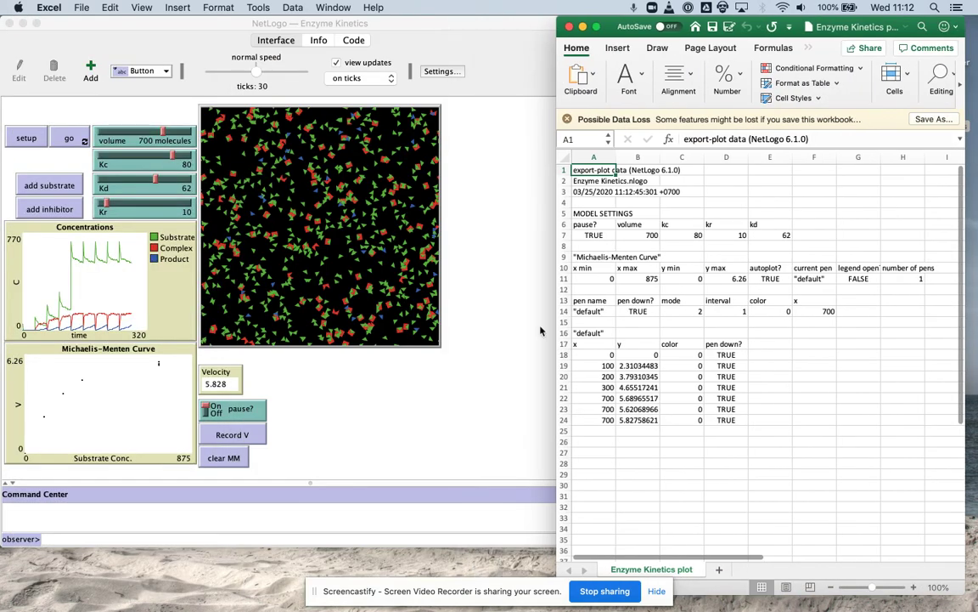
drag(587, 374, 726, 420)
click(592, 365)
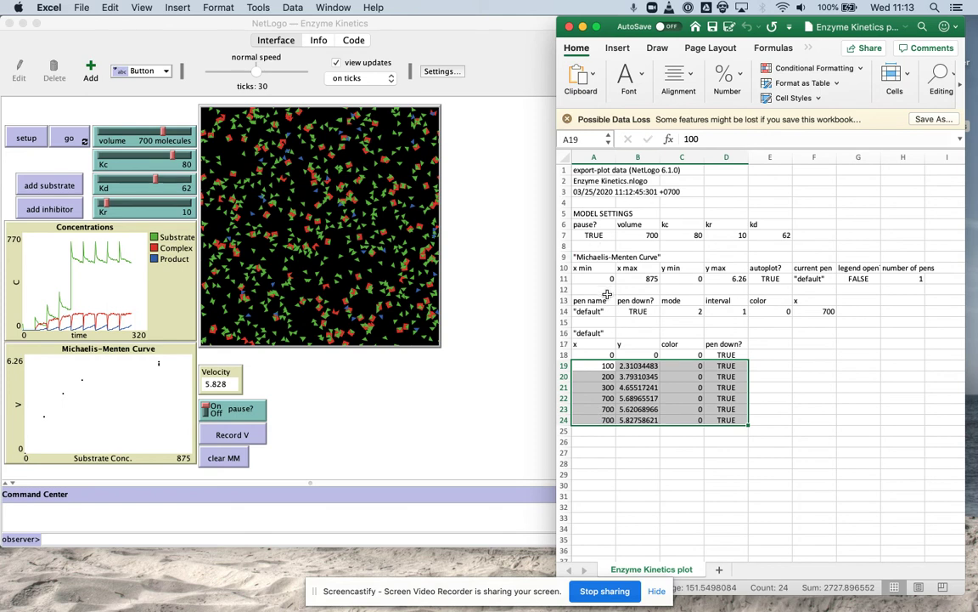
click(584, 372)
Change header cell A17 from 'x' to 'x - Substrate'
key(ctrl+Down)
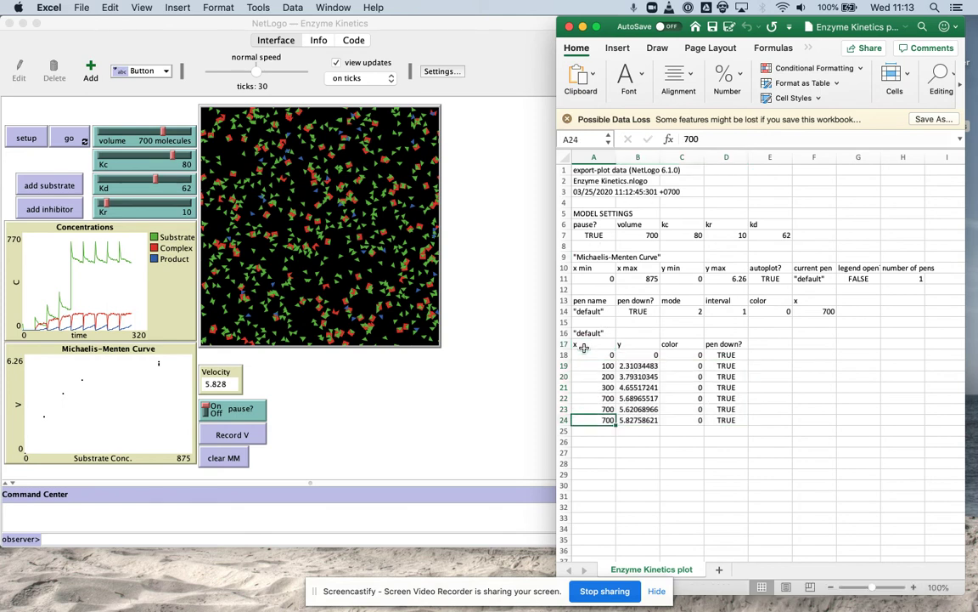
click(584, 347)
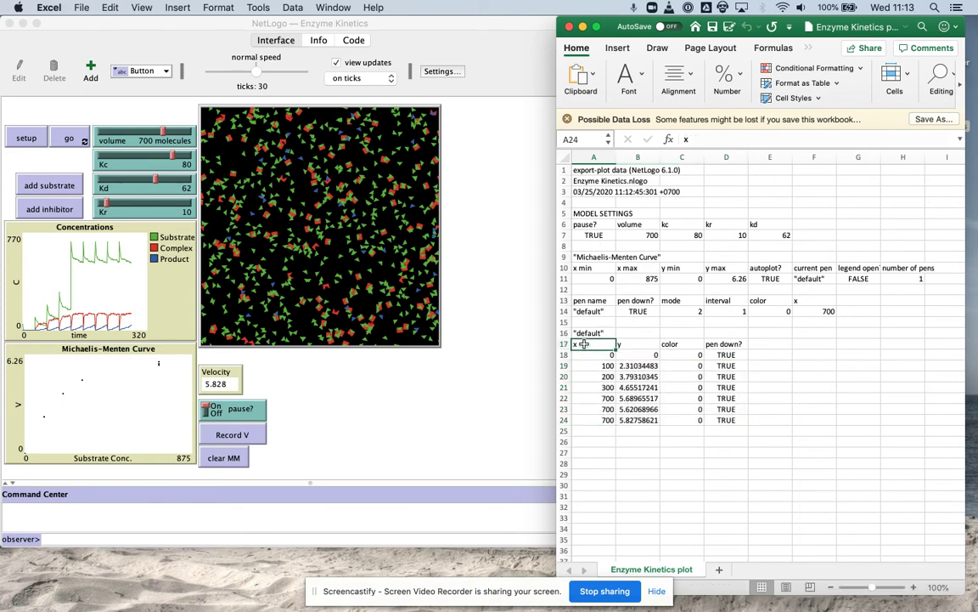
click(697, 139)
text(- Subst)
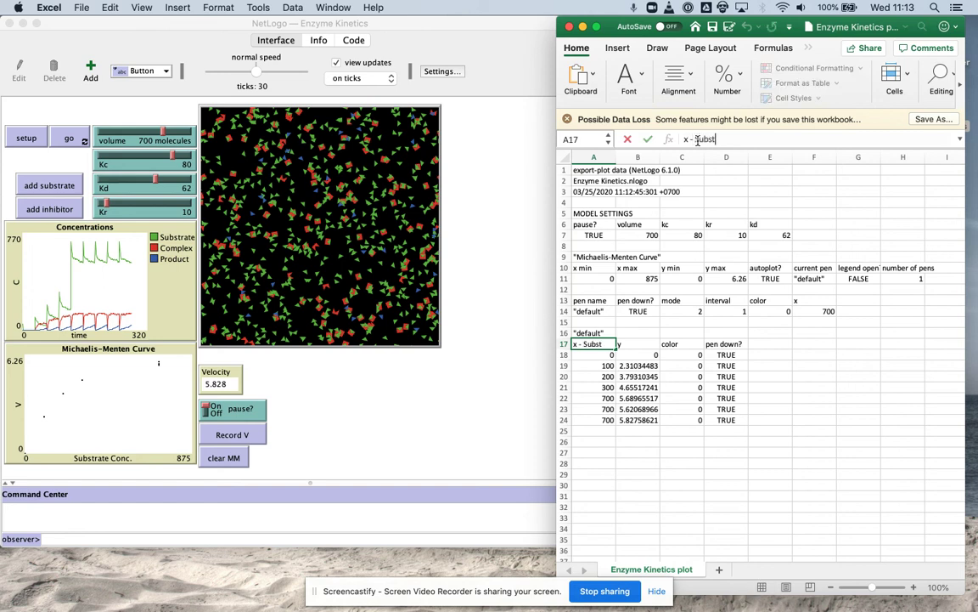
text(rate)
click(632, 353)
Change header cell B17 from 'y' to 'y - Veloccit'
click(630, 344)
click(697, 139)
text(-)
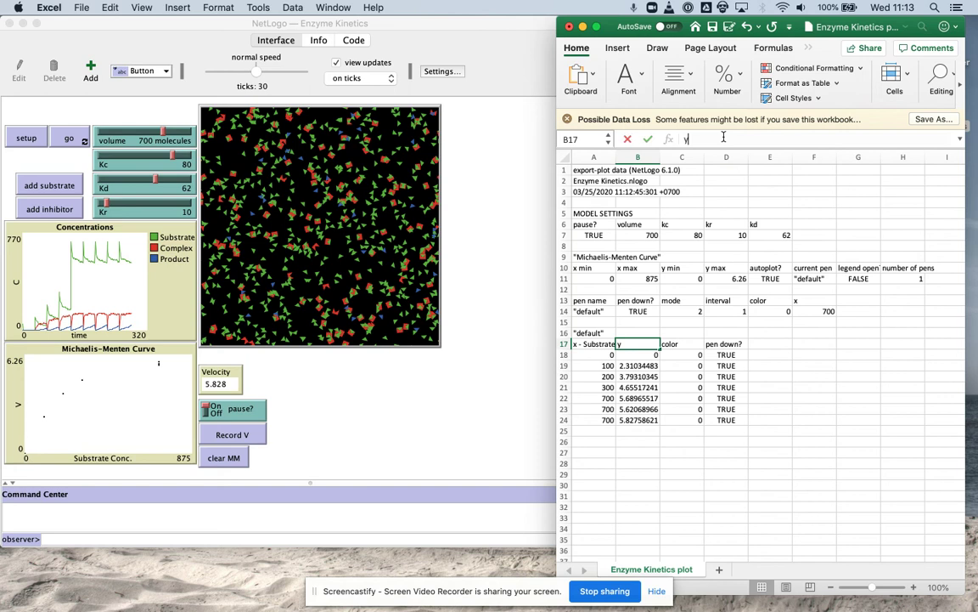
text( Veloci)
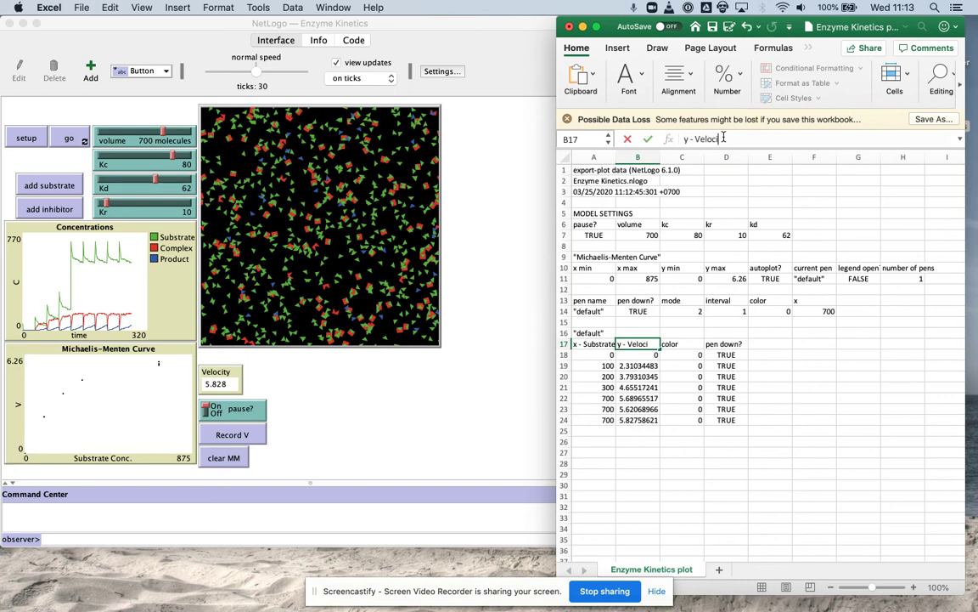
key(BackSpace)
key(BackSpace)
key(BackSpace)
key(BackSpace)
text(loccit)
click(628, 435)
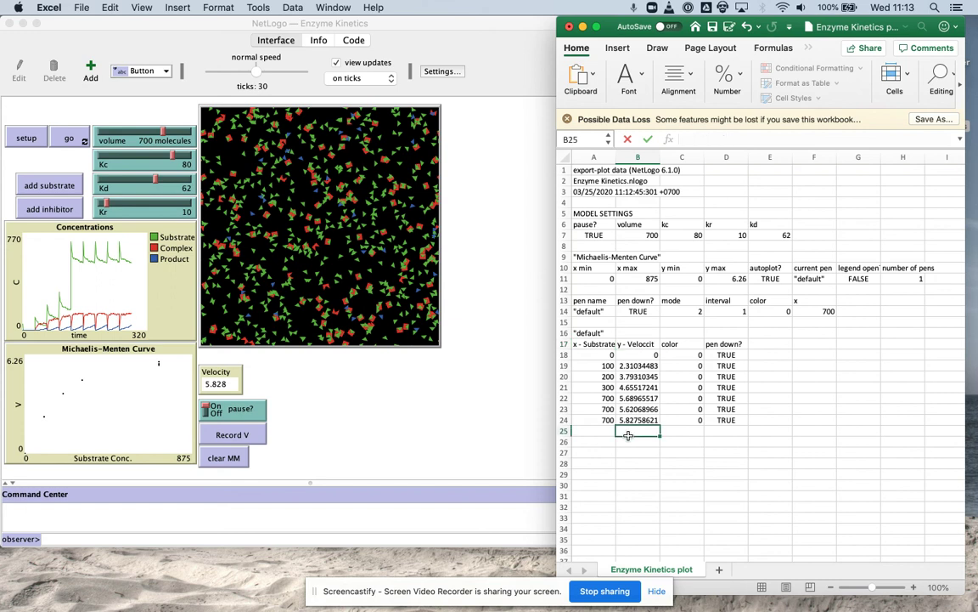